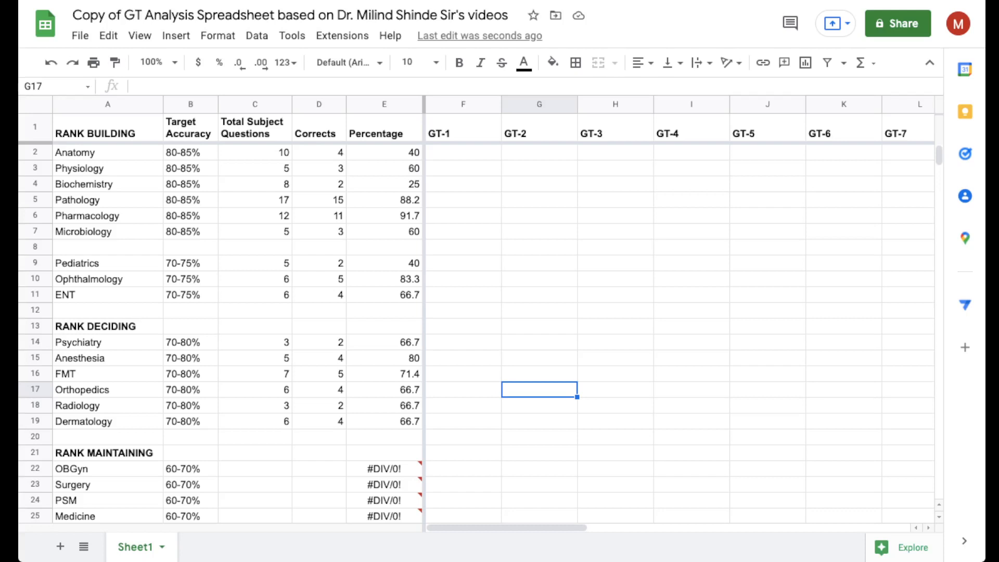
# - Enter 12 total subject questions and 6 corrects for OBGyn
pyautogui.click(255, 468)
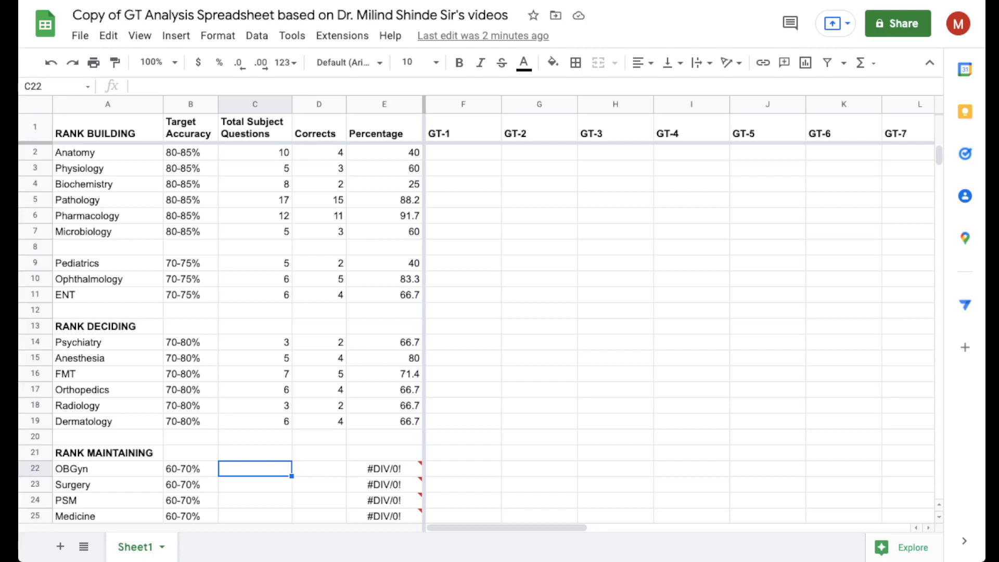
pyautogui.write('12')
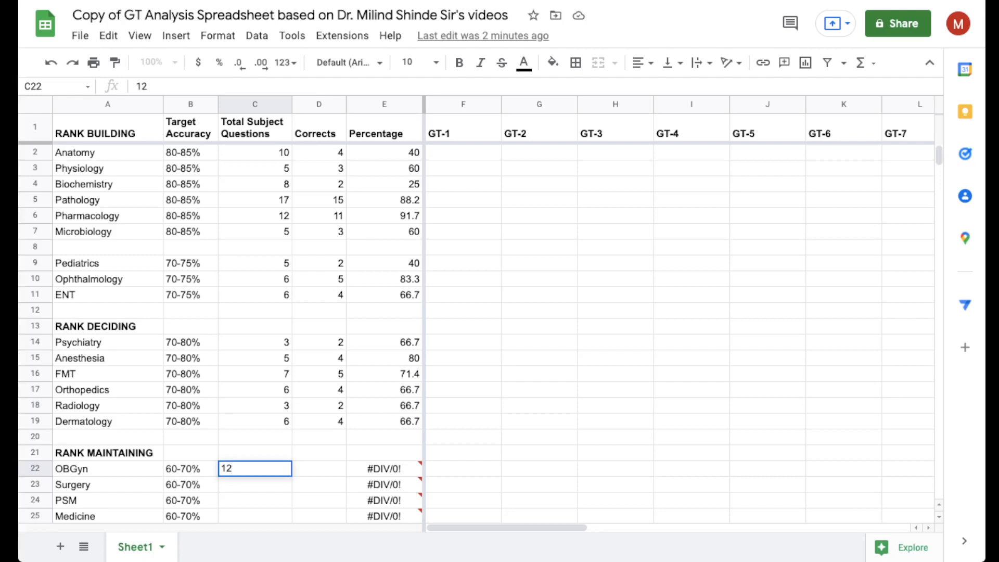
pyautogui.press('Tab')
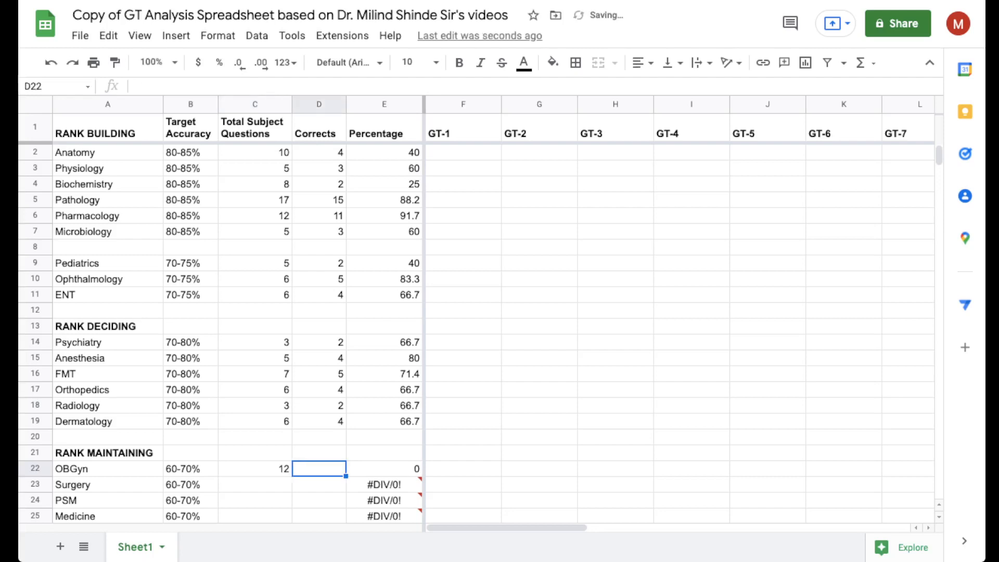
pyautogui.write('6')
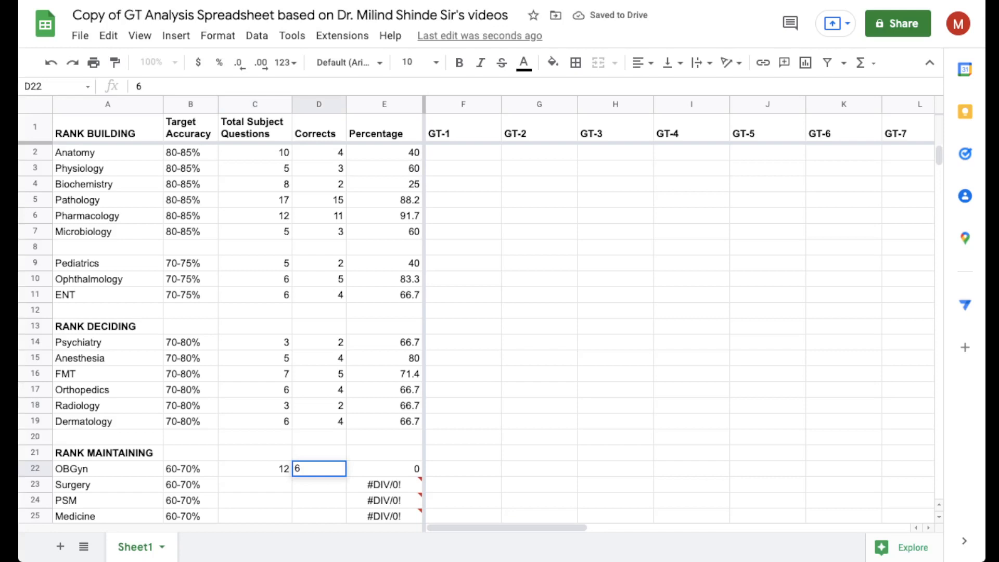
pyautogui.press('Down')
pyautogui.press('Down')
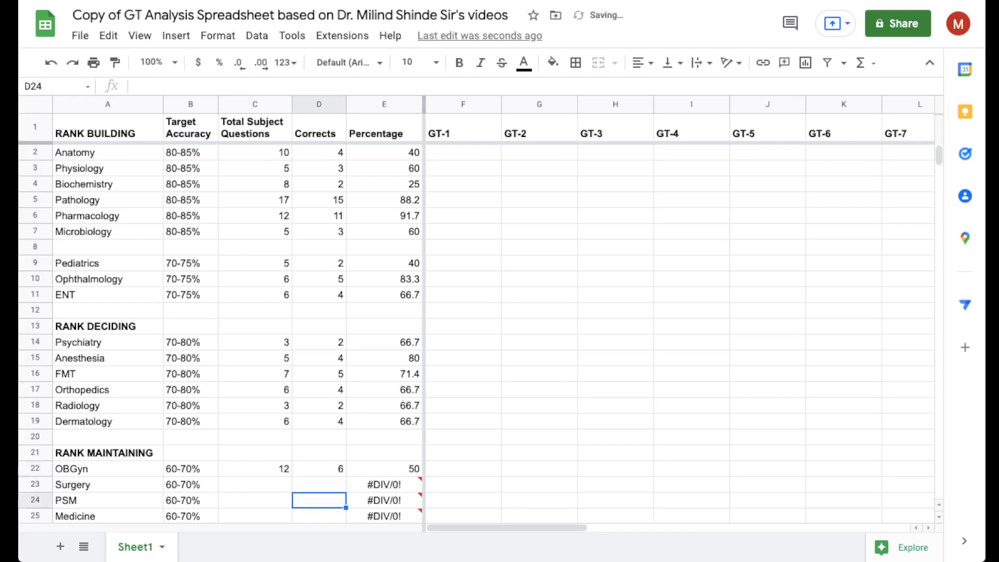
# - Enter 13 total subject questions and 11 corrects for Surgery
pyautogui.press('Up')
pyautogui.press('Left')
pyautogui.write('13')
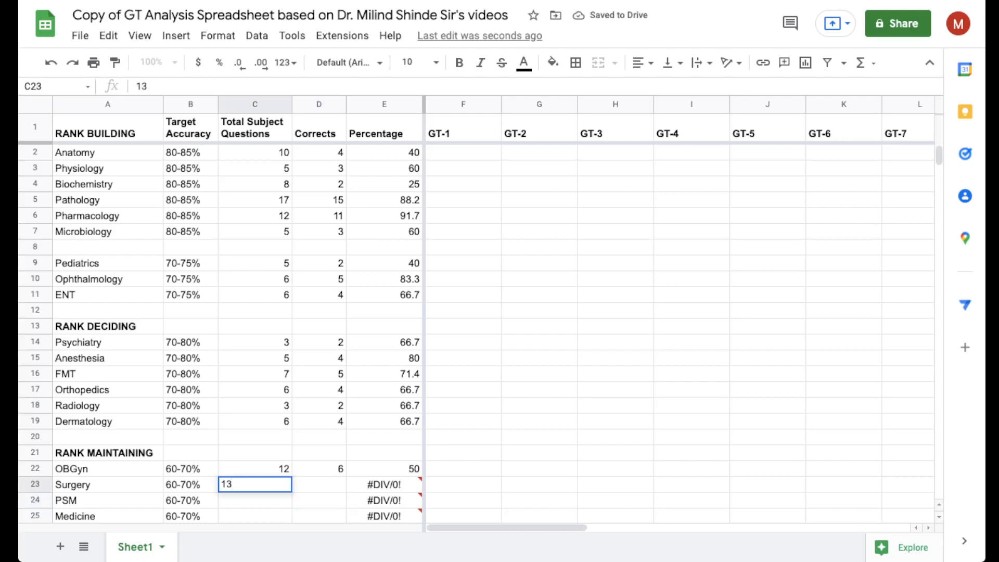
pyautogui.press('Tab')
pyautogui.write('11')
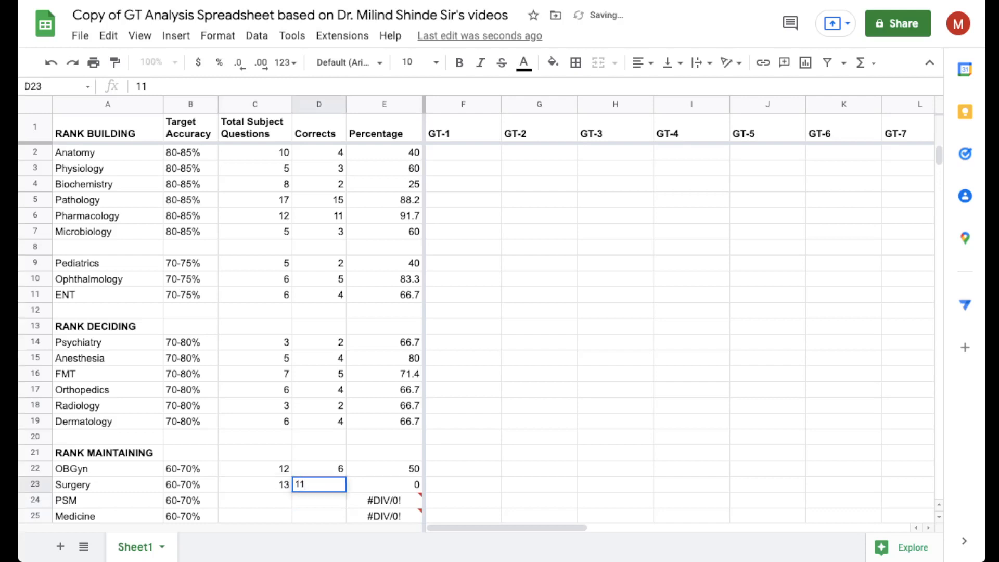
pyautogui.press('Return')
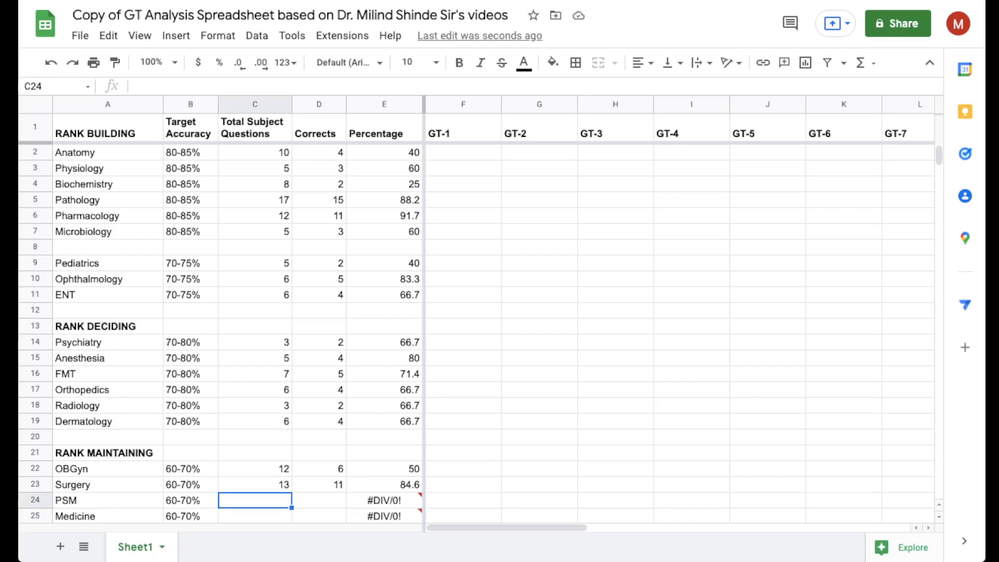
# - Enter 14 total questions and 9 corrects for PSM, and 15 total questions and 12 corrects for Medicine
pyautogui.write('14')
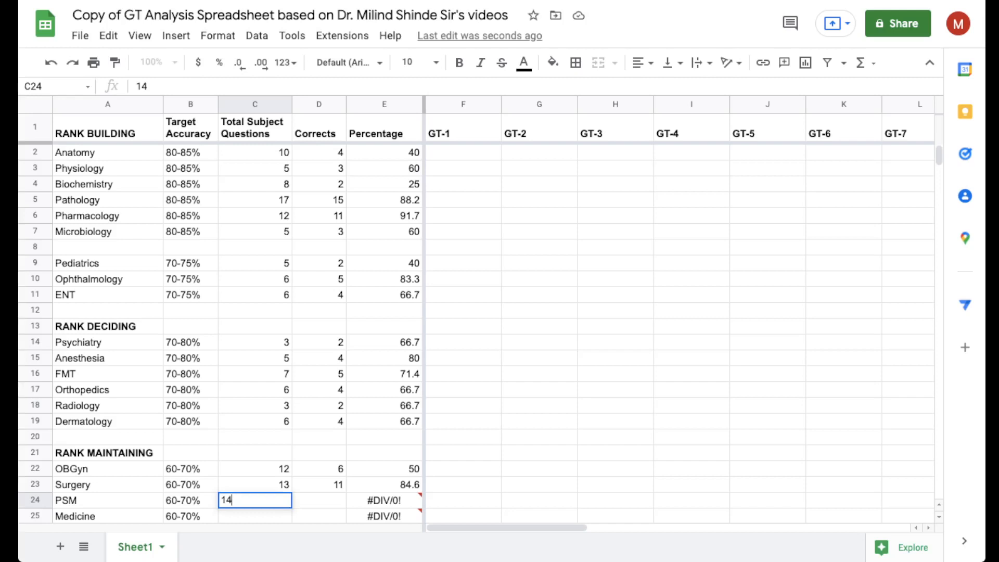
pyautogui.press('Tab')
pyautogui.write('9')
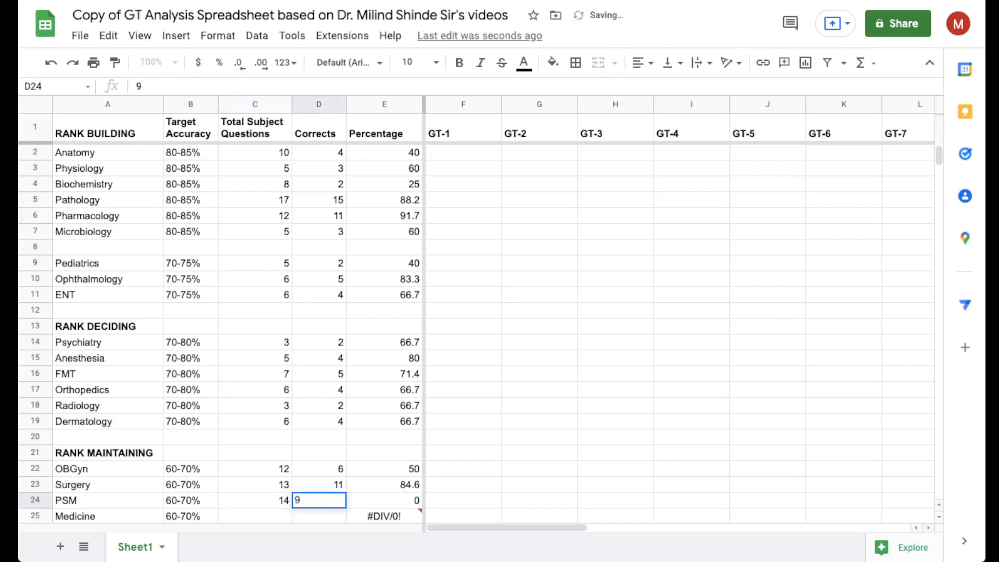
pyautogui.press('Return')
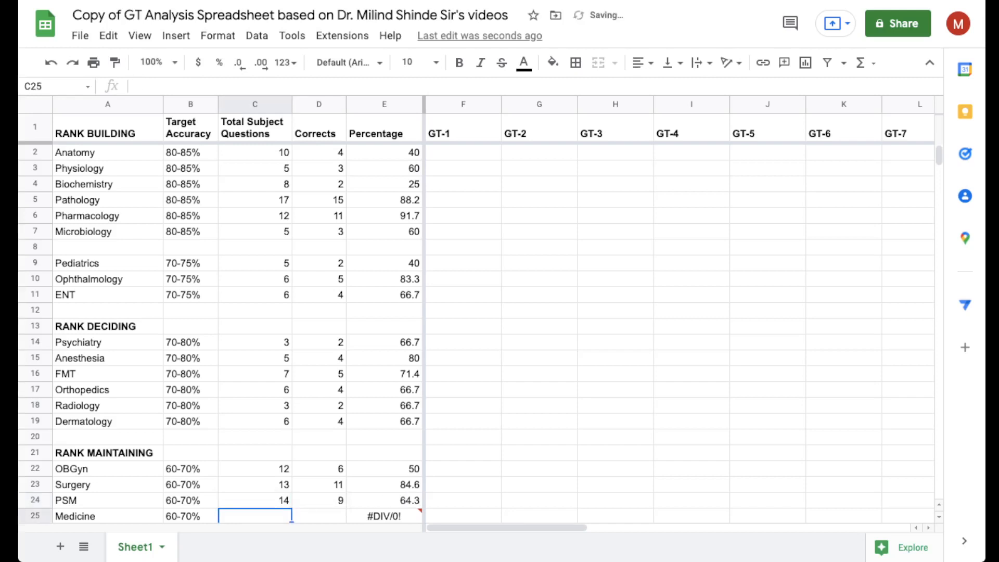
pyautogui.write('15')
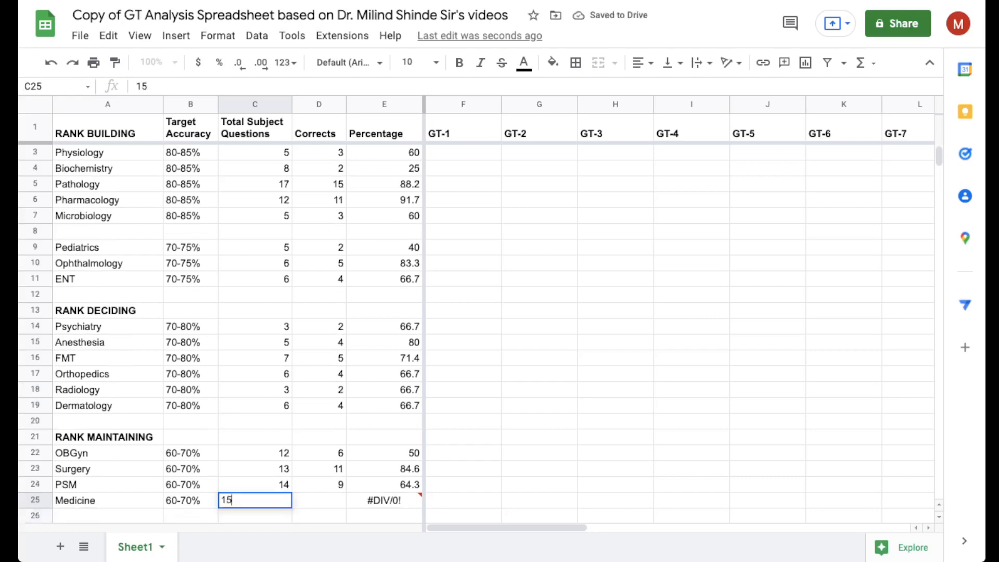
pyautogui.press('Tab')
pyautogui.write('12')
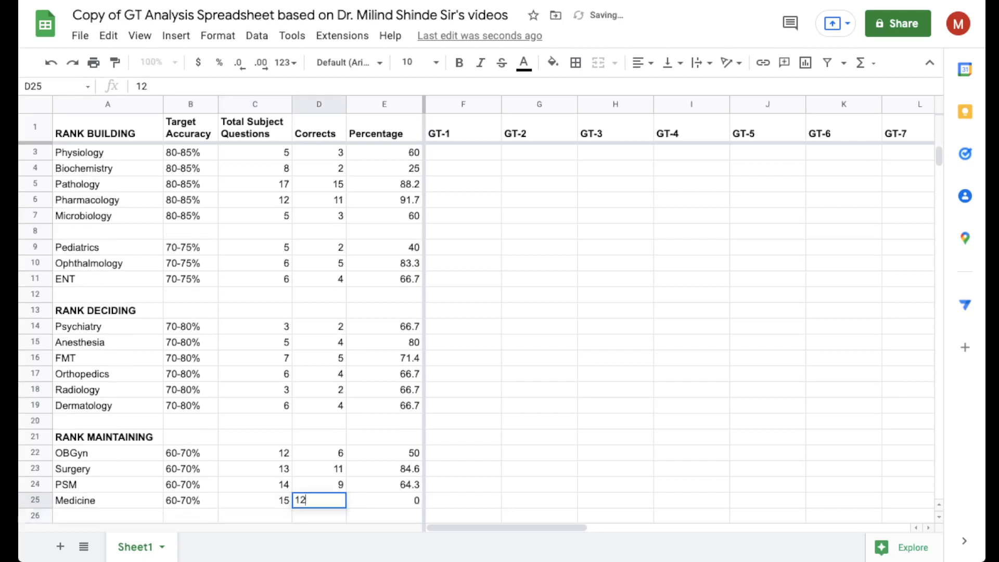
pyautogui.click(539, 421)
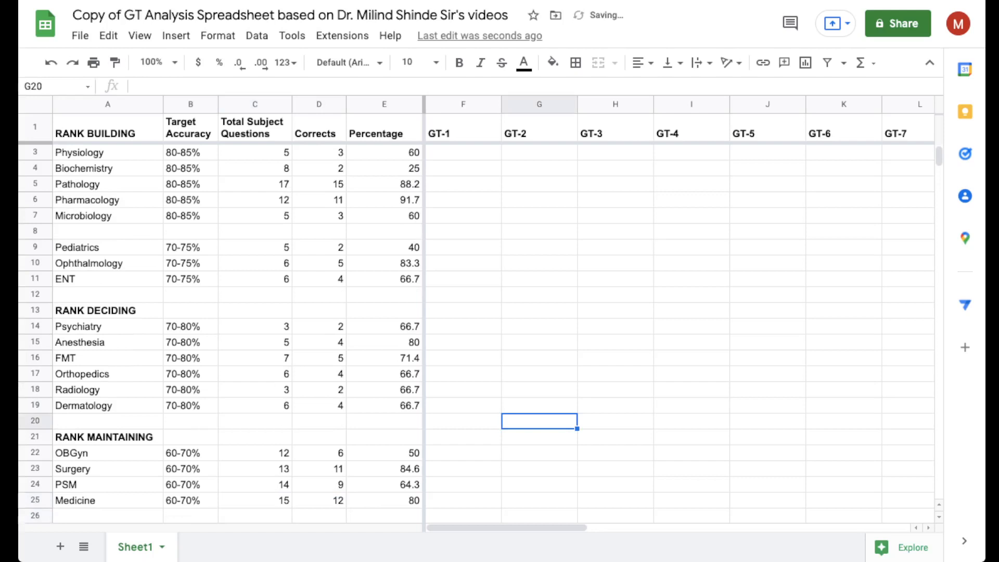
# - Copy the Percentage column from Anatomy through Medicine, cells E2:E25
pyautogui.scroll(1, 299, 334)
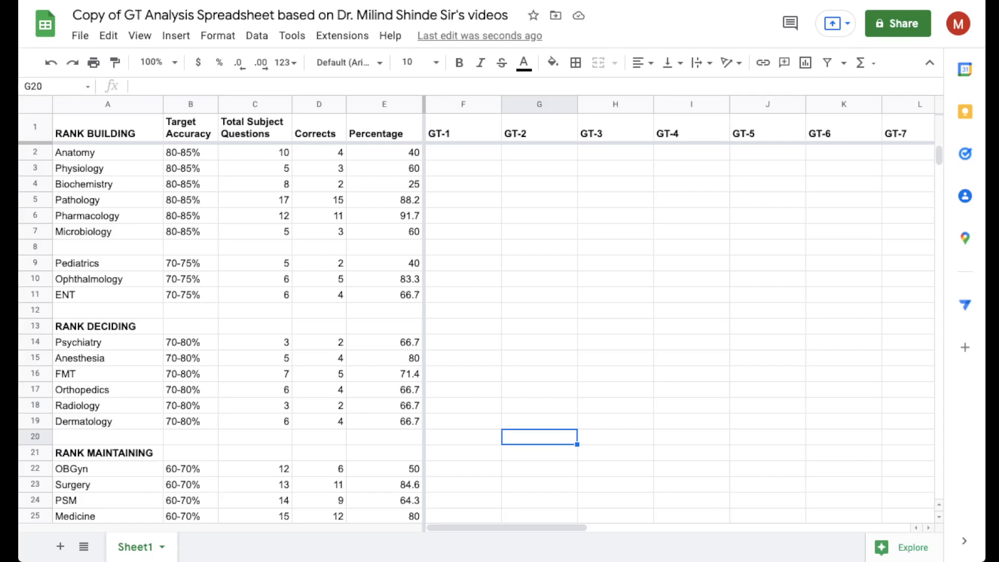
pyautogui.click(384, 153)
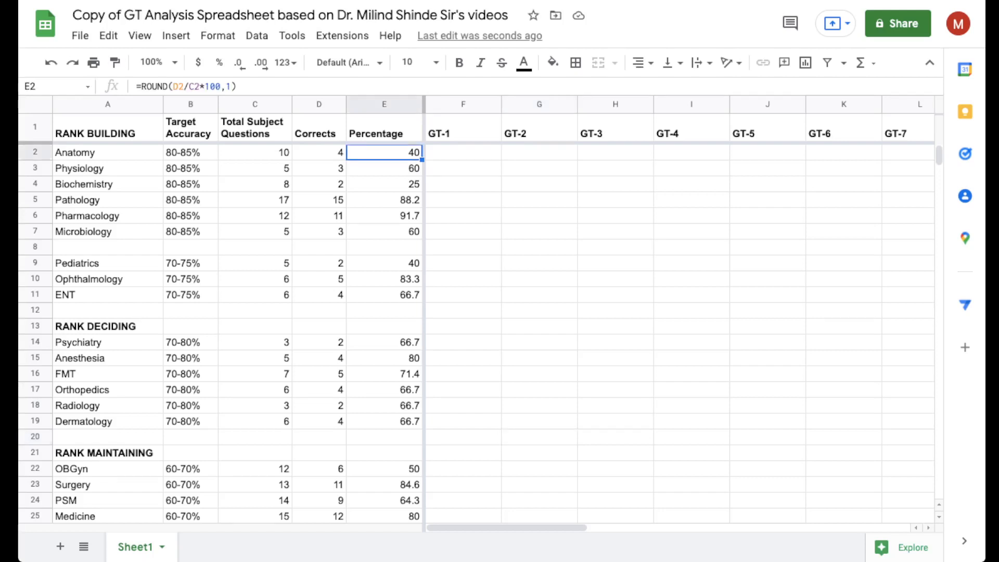
pyautogui.hotkey('shift', 'Down')
pyautogui.hotkey('shift', 'Down')
pyautogui.hotkey('shift', 'Down')
pyautogui.hotkey('shift', 'Down')
pyautogui.hotkey('shift', 'Down')
pyautogui.hotkey('shift', 'Down')
pyautogui.hotkey('shift', 'Down')
pyautogui.hotkey('shift', 'Down')
pyautogui.hotkey('shift', 'Down')
pyautogui.hotkey('shift', 'Down')
pyautogui.hotkey('shift', 'Down')
pyautogui.hotkey('shift', 'Down')
pyautogui.hotkey('shift', 'Down')
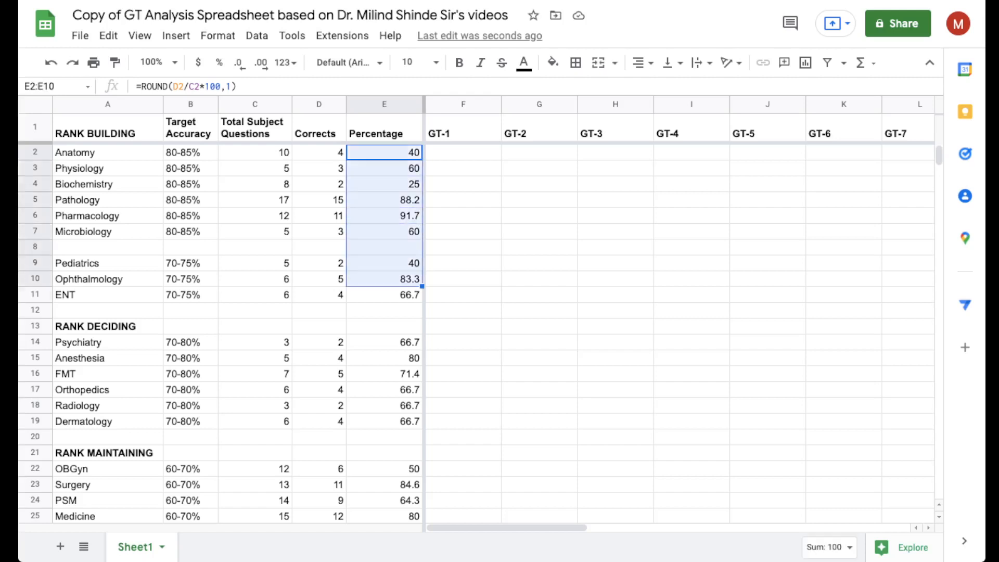
pyautogui.hotkey('shift', 'Down')
pyautogui.hotkey('shift', 'Down')
pyautogui.hotkey('shift', 'Down')
pyautogui.hotkey('shift', 'Down')
pyautogui.hotkey('shift', 'Down')
pyautogui.hotkey('shift', 'Down')
pyautogui.hotkey('shift', 'Down')
pyautogui.hotkey('shift', 'Down')
pyautogui.hotkey('shift', 'Down')
pyautogui.hotkey('shift', 'Down')
pyautogui.hotkey('shift', 'Down')
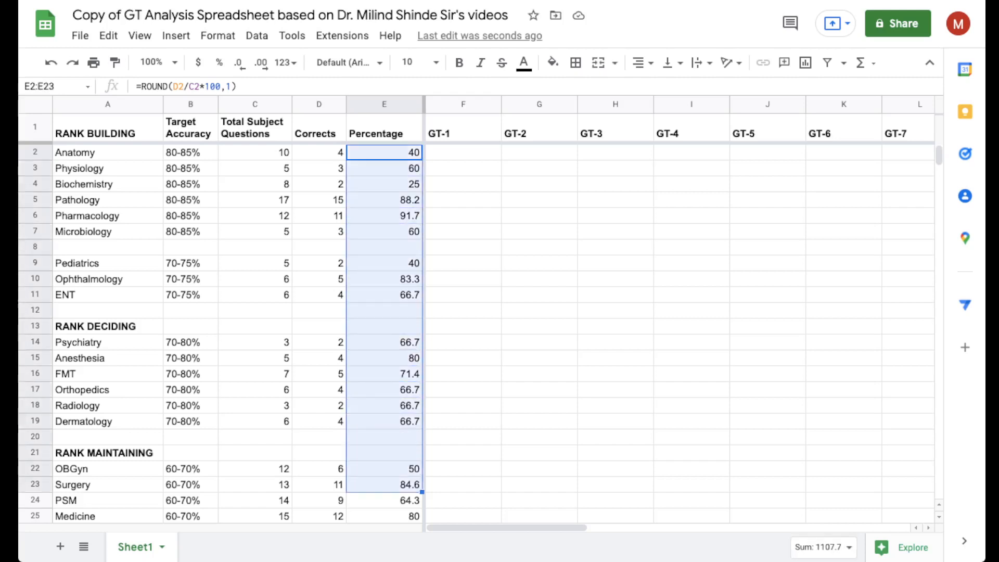
pyautogui.hotkey('shift', 'Down')
pyautogui.hotkey('shift', 'Up')
pyautogui.hotkey('shift', 'Up')
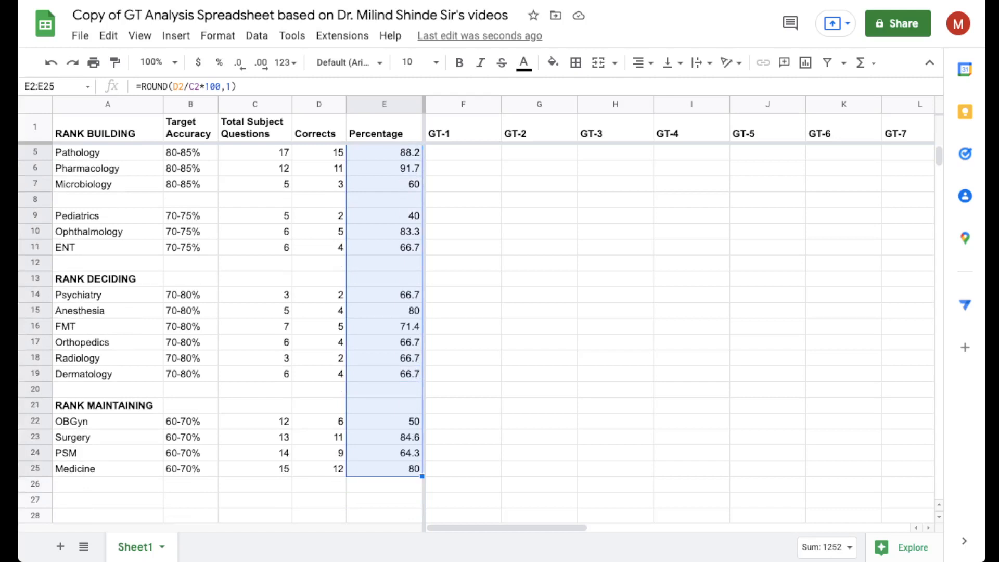
pyautogui.click(108, 36)
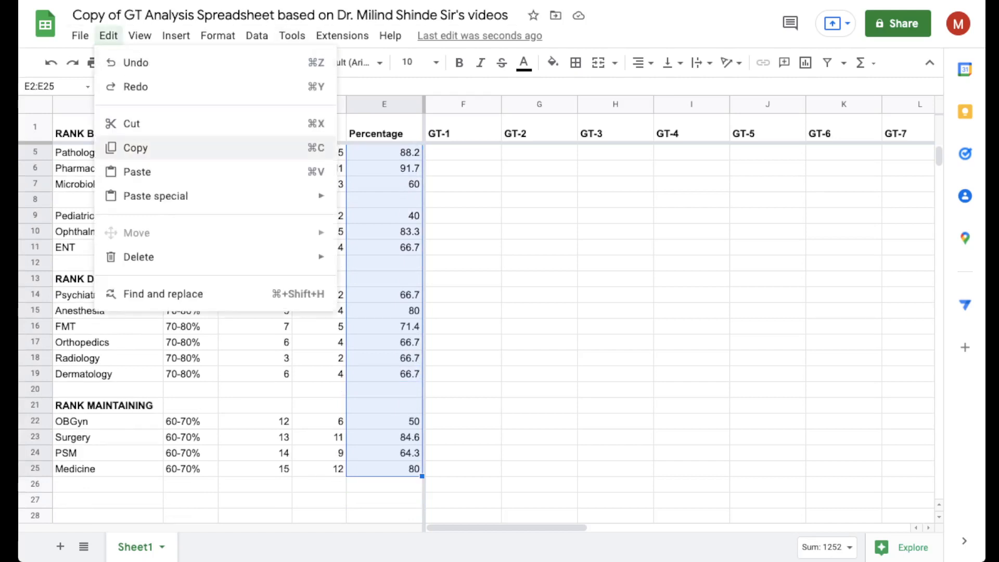
pyautogui.click(135, 148)
# - Paste the copied percentages as values only into the GT-1 column, starting at cell F2
pyautogui.scroll(1, 364, 333)
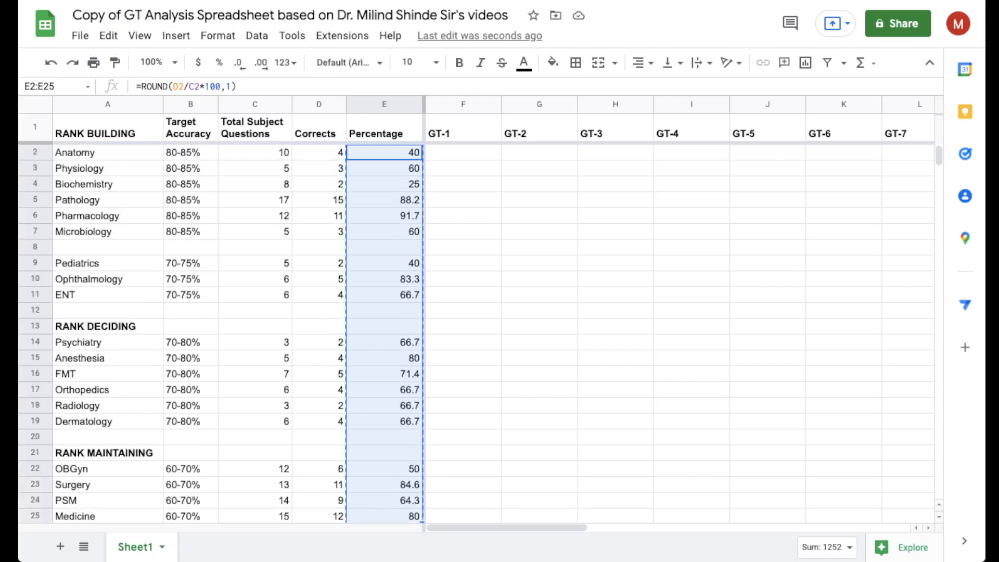
pyautogui.click(463, 153)
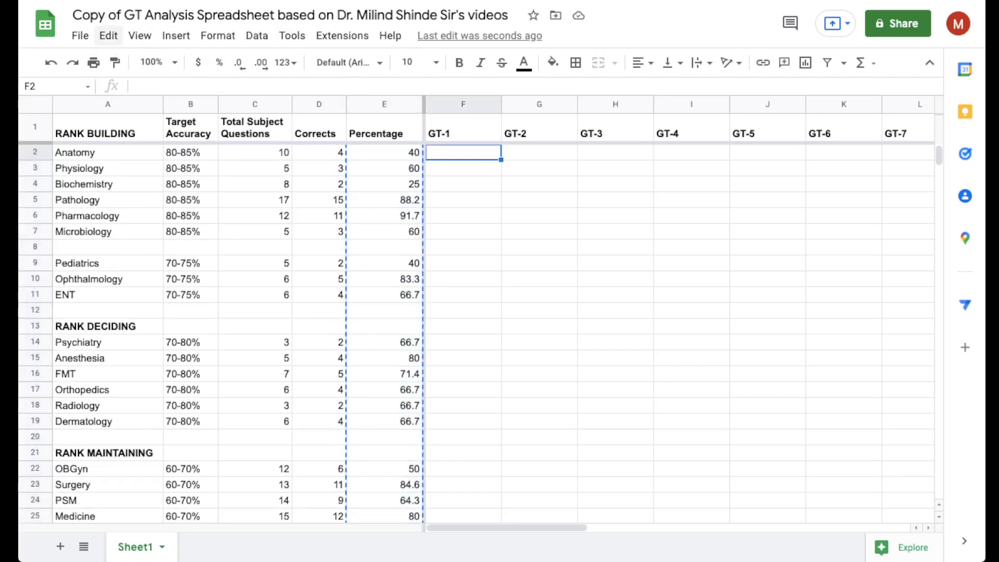
pyautogui.click(108, 35)
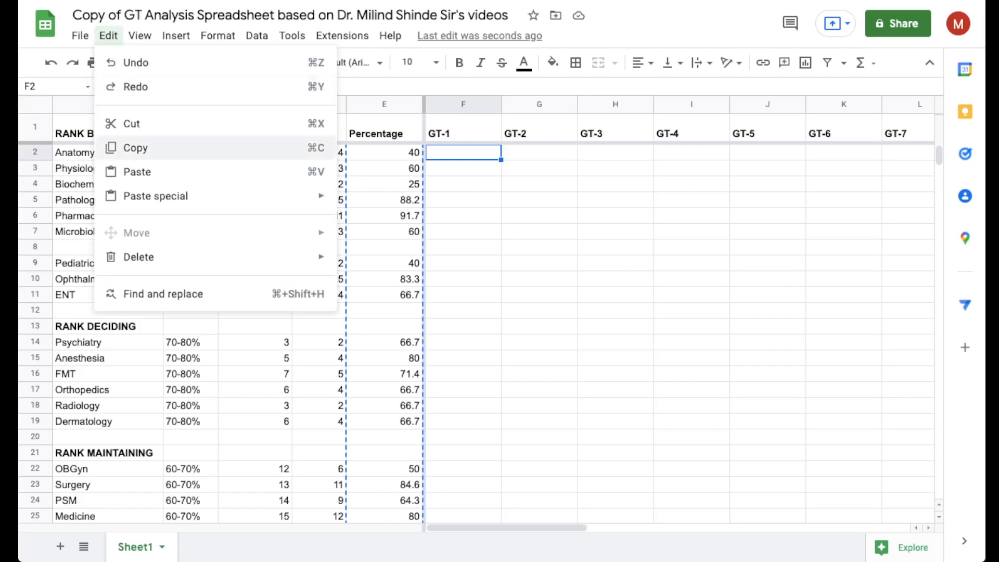
pyautogui.moveTo(156, 196)
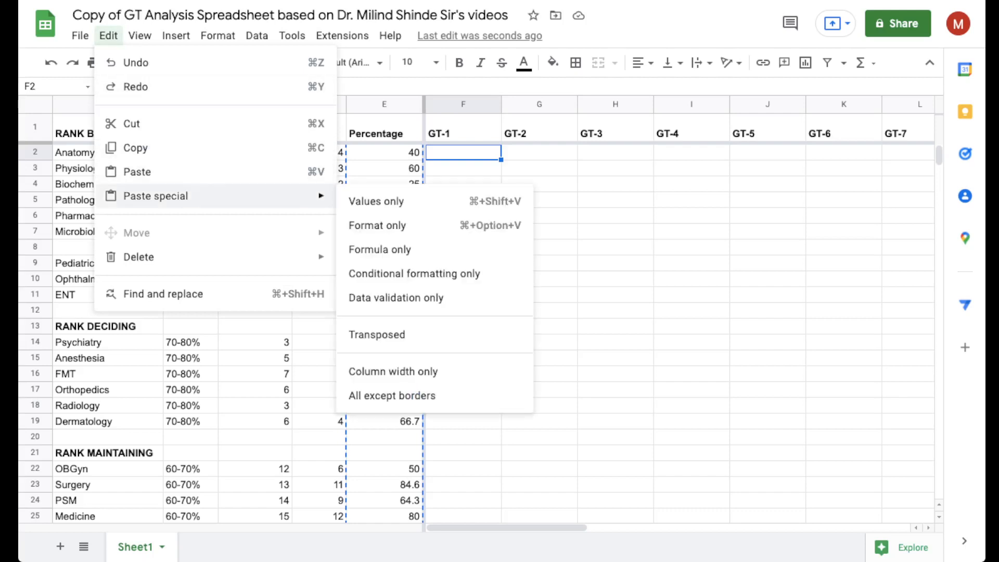
pyautogui.click(376, 201)
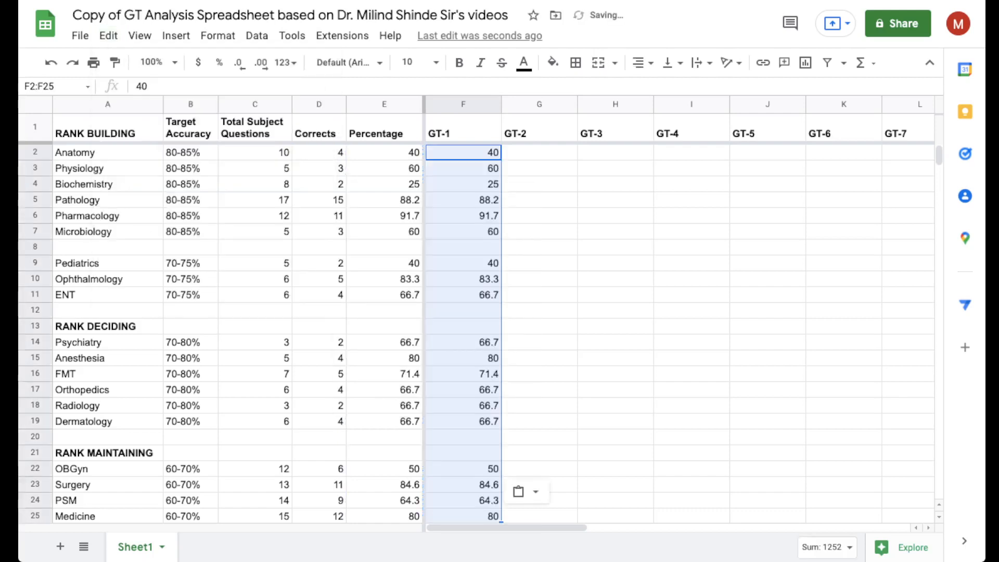
pyautogui.click(463, 358)
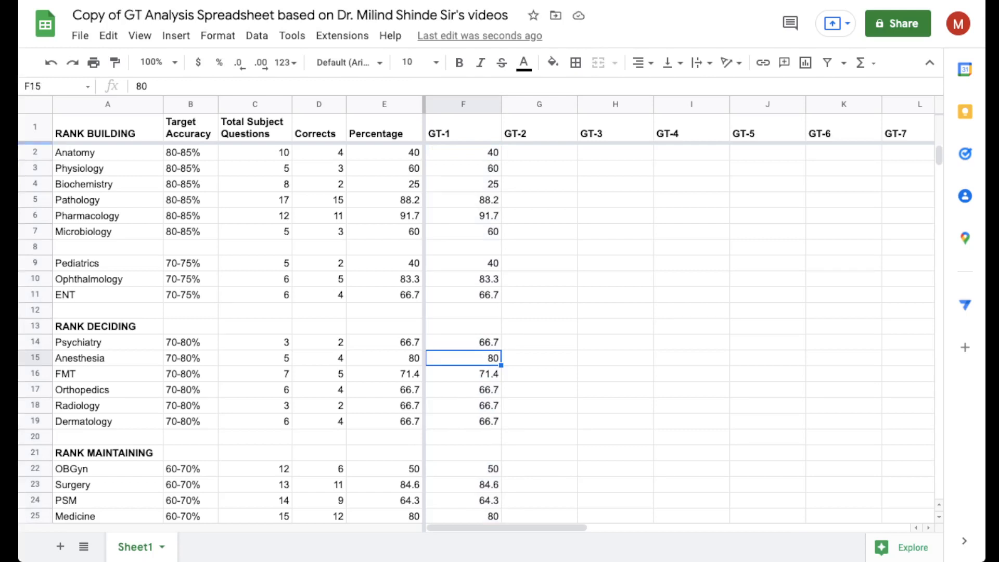
pyautogui.scroll(-1, 468, 333)
pyautogui.scroll(1, 469, 333)
pyautogui.click(463, 199)
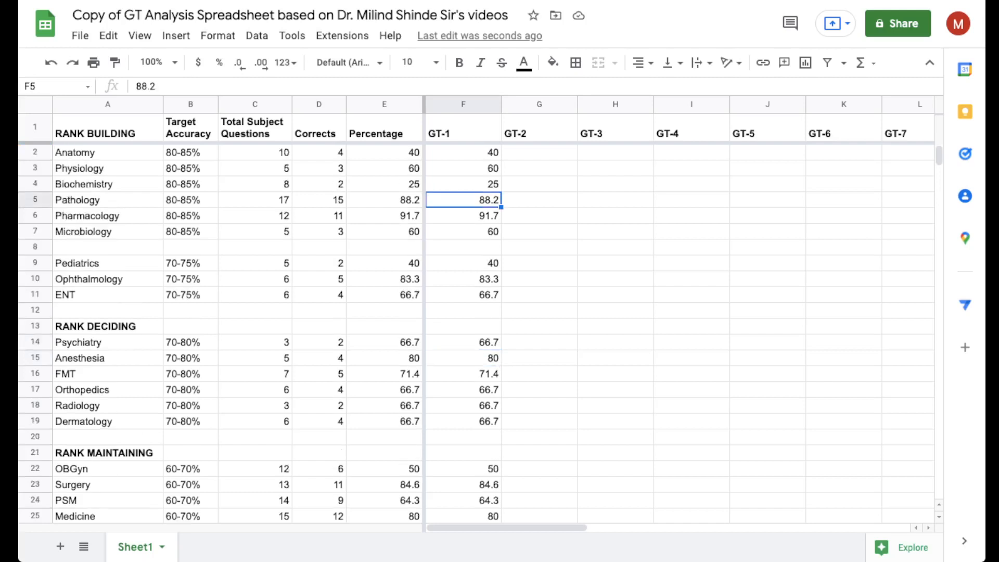
# - Clear the Total Subject Questions and Corrects entries for all subjects, cells C2:D25
pyautogui.click(255, 152)
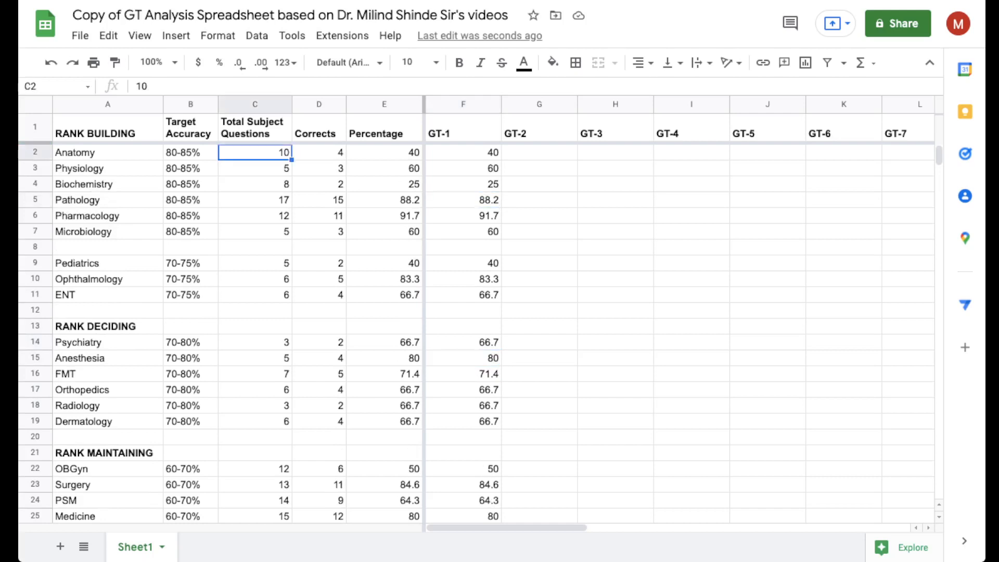
pyautogui.hotkey('shift', 'Right')
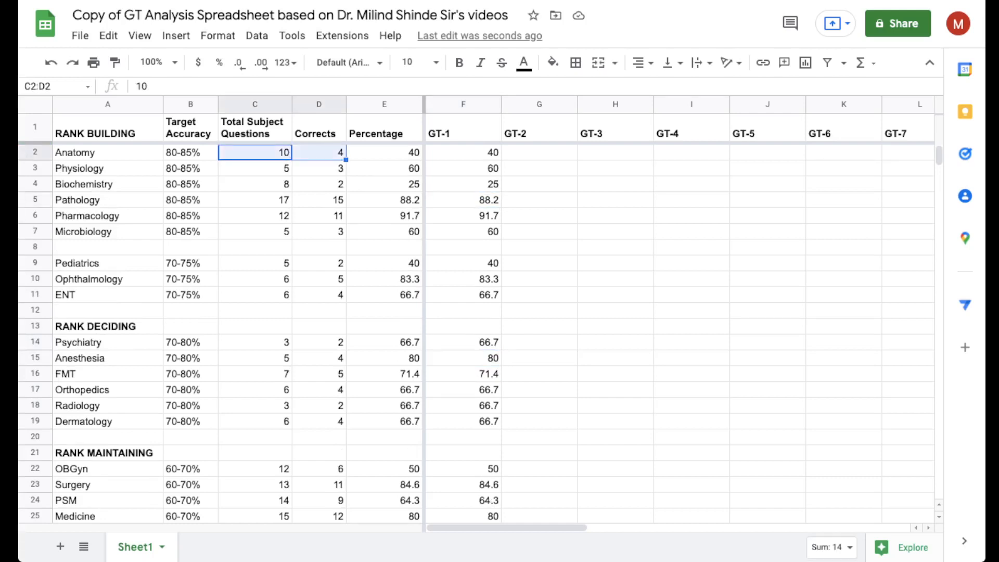
pyautogui.hotkey('shift', 'Down')
pyautogui.hotkey('shift', 'Down')
pyautogui.hotkey('shift', 'Down')
pyautogui.hotkey('shift', 'Down')
pyautogui.hotkey('shift', 'Down')
pyautogui.hotkey('shift', 'Down')
pyautogui.hotkey('shift', 'Down')
pyautogui.hotkey('shift', 'Down')
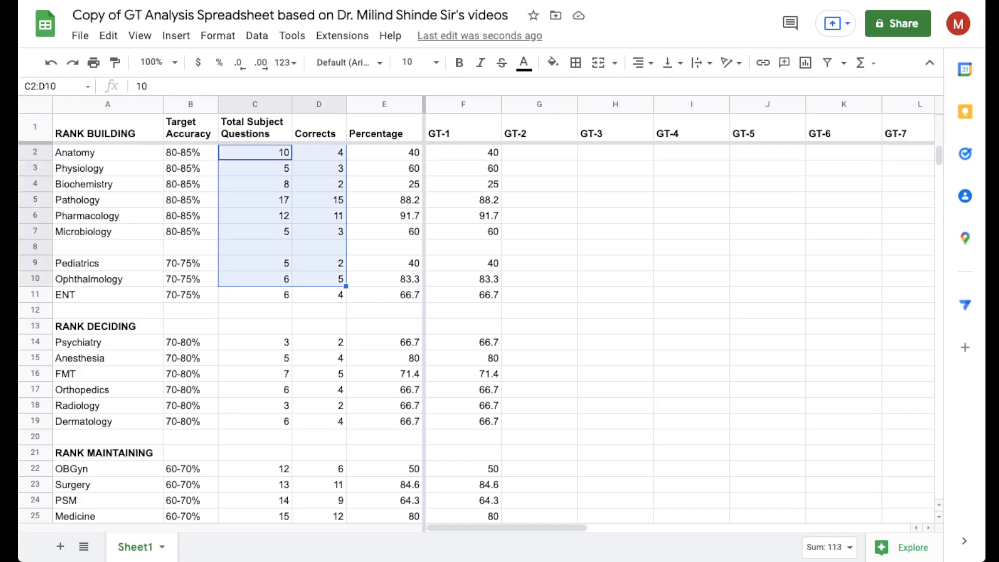
pyautogui.hotkey('shift', 'Down')
pyautogui.hotkey('shift', 'Down')
pyautogui.hotkey('shift', 'Down')
pyautogui.hotkey('shift', 'Down')
pyautogui.hotkey('shift', 'Down')
pyautogui.hotkey('shift', 'Down')
pyautogui.hotkey('shift', 'Down')
pyautogui.hotkey('shift', 'Down')
pyautogui.hotkey('shift', 'Down')
pyautogui.hotkey('shift', 'Down')
pyautogui.hotkey('shift', 'Down')
pyautogui.hotkey('shift', 'Down')
pyautogui.hotkey('shift', 'Down')
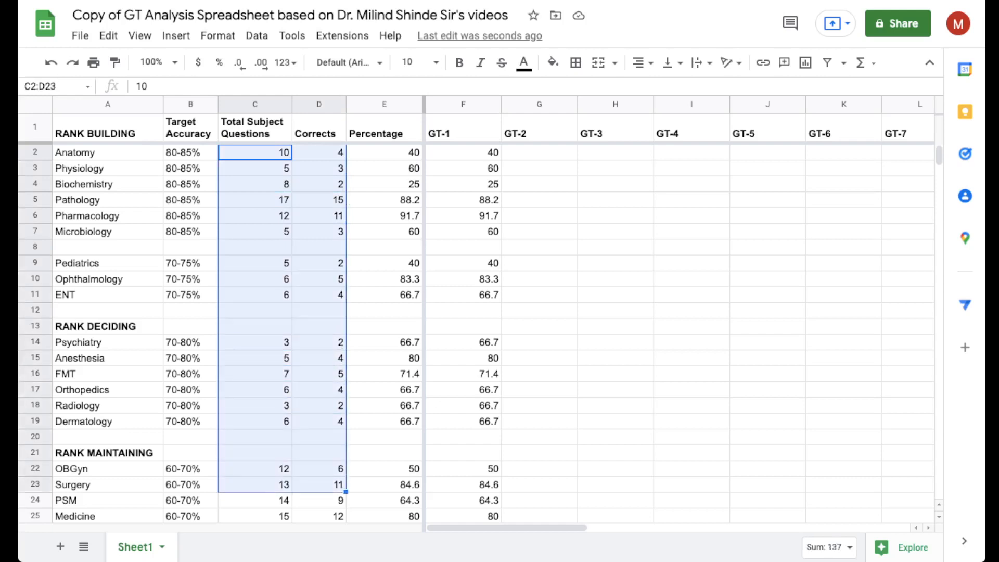
pyautogui.hotkey('shift', 'Down')
pyautogui.hotkey('shift', 'Down')
pyautogui.hotkey('shift', 'Down')
pyautogui.hotkey('shift', 'Up')
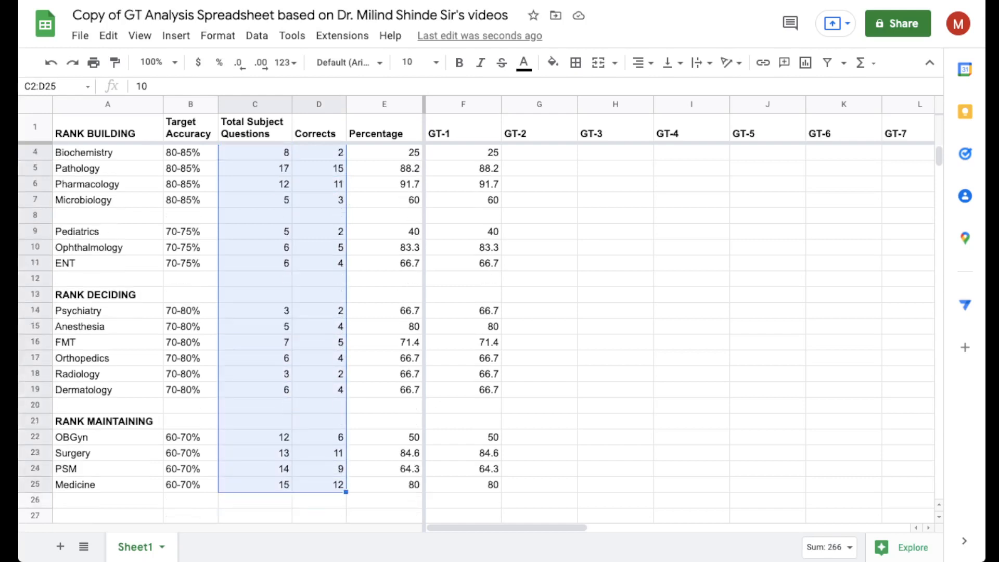
pyautogui.press('Delete')
pyautogui.click(539, 231)
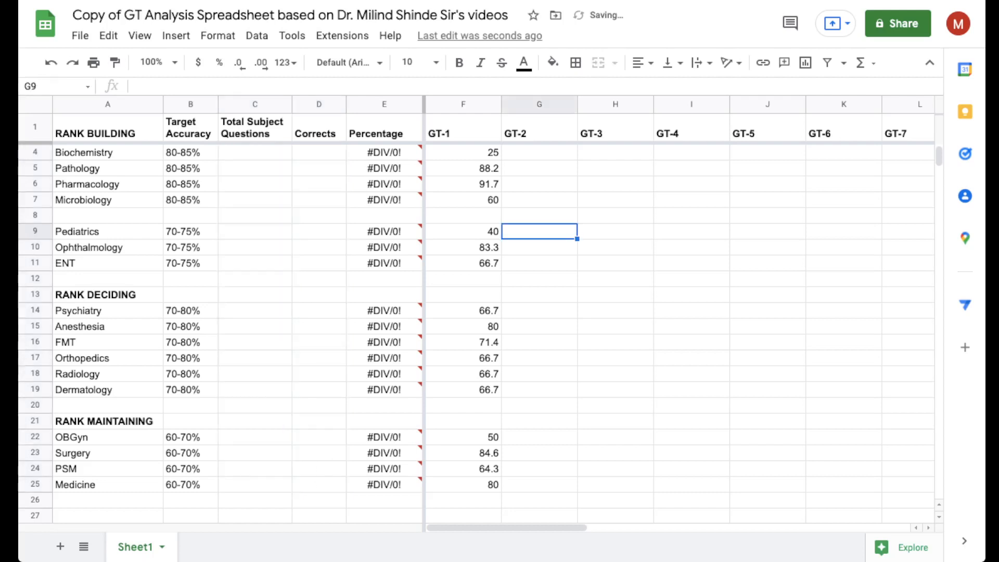
pyautogui.scroll(1, 539, 231)
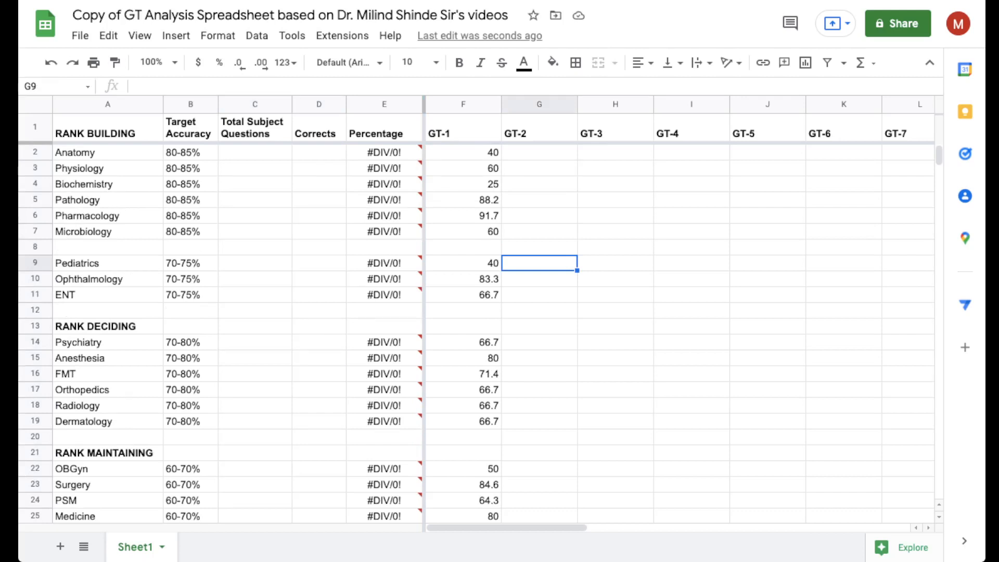
pyautogui.click(319, 184)
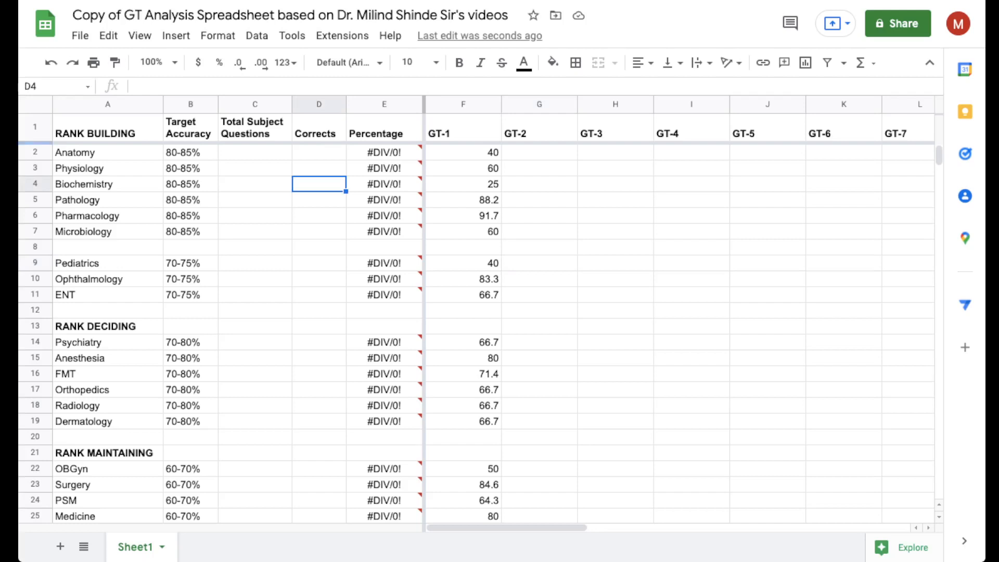
pyautogui.click(255, 184)
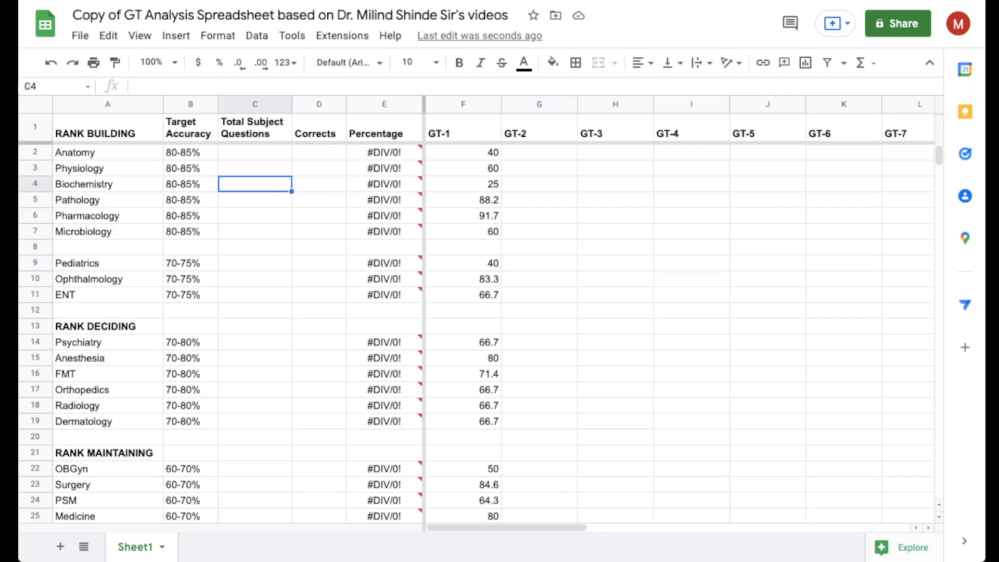
pyautogui.click(255, 168)
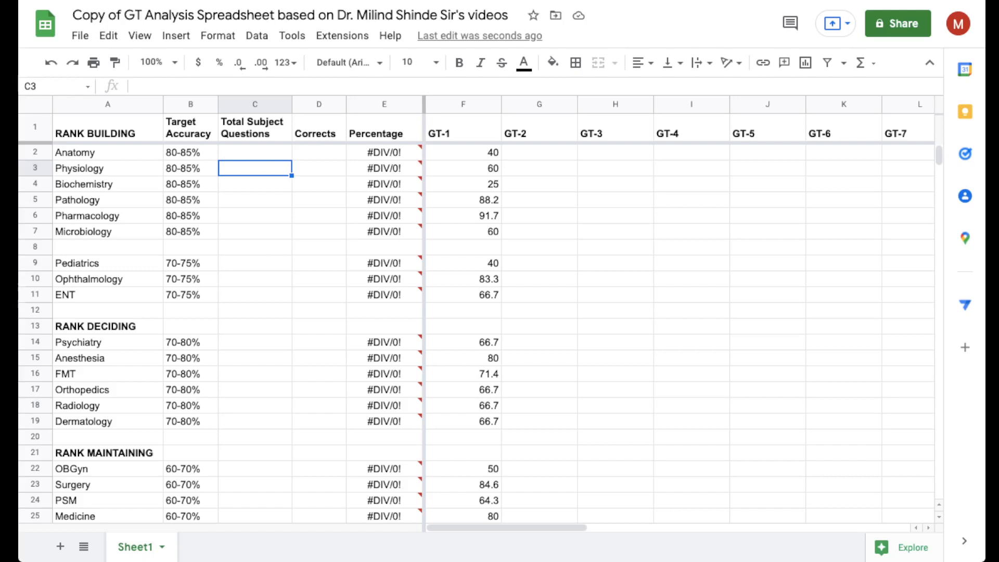
pyautogui.click(108, 36)
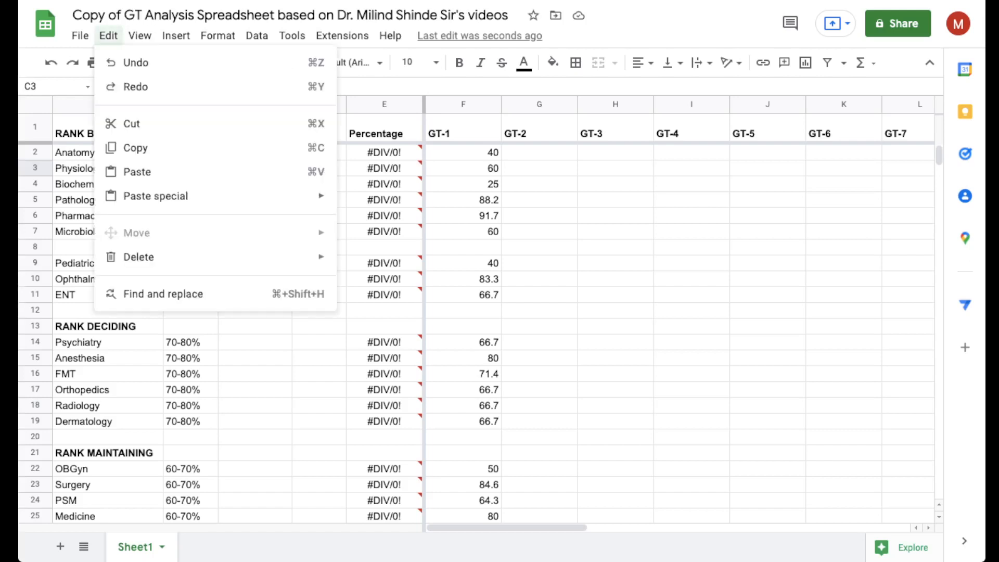
pyautogui.moveTo(156, 196)
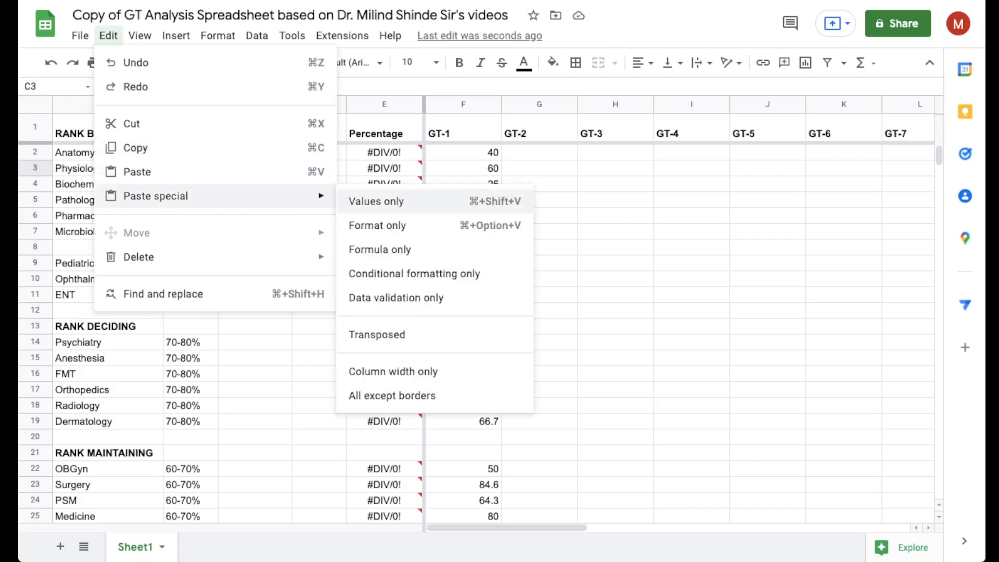
pyautogui.click(615, 215)
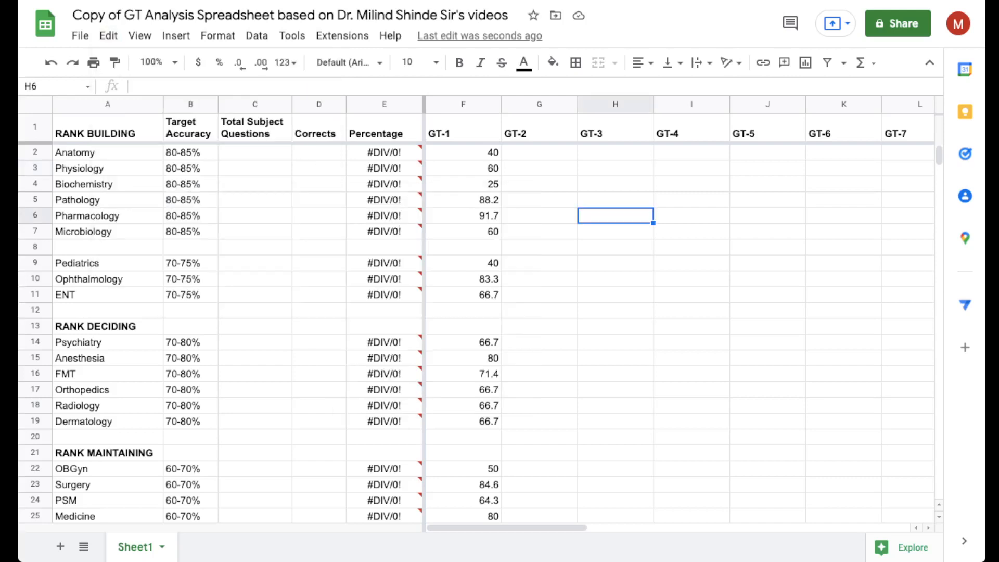